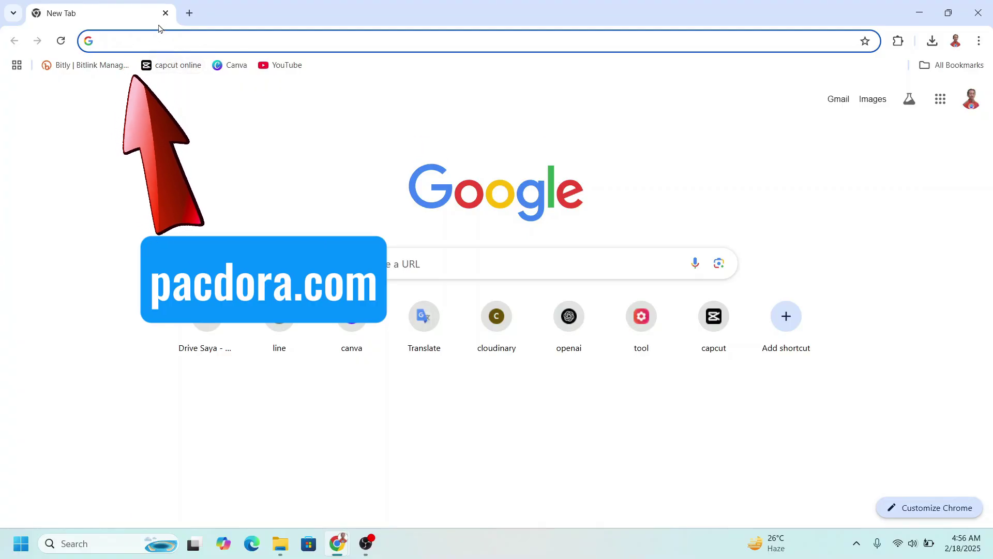
{"action": "type", "text": "PACD"}
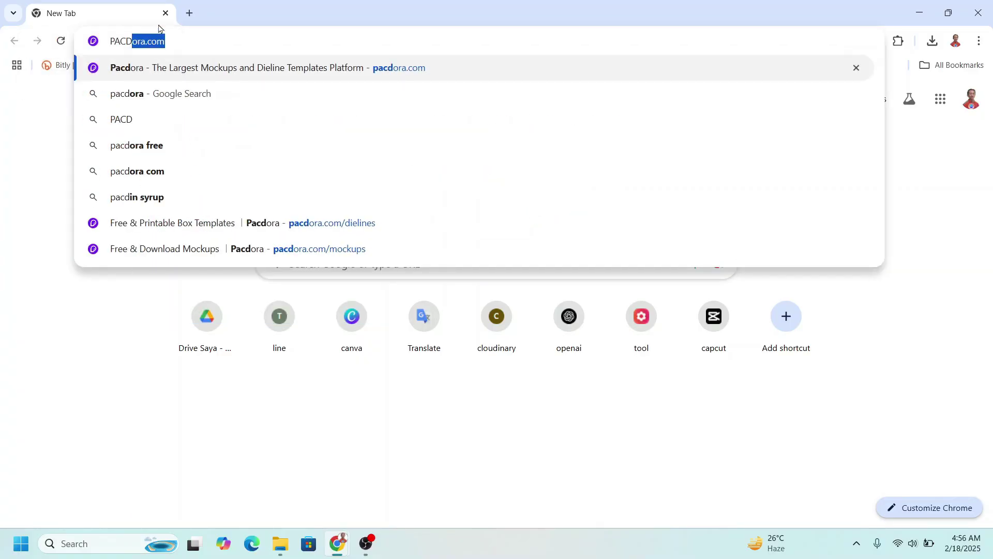
Load pacdora.com from the Chrome address bar's autocomplete suggestion.
{"action": "key", "text": "Return"}
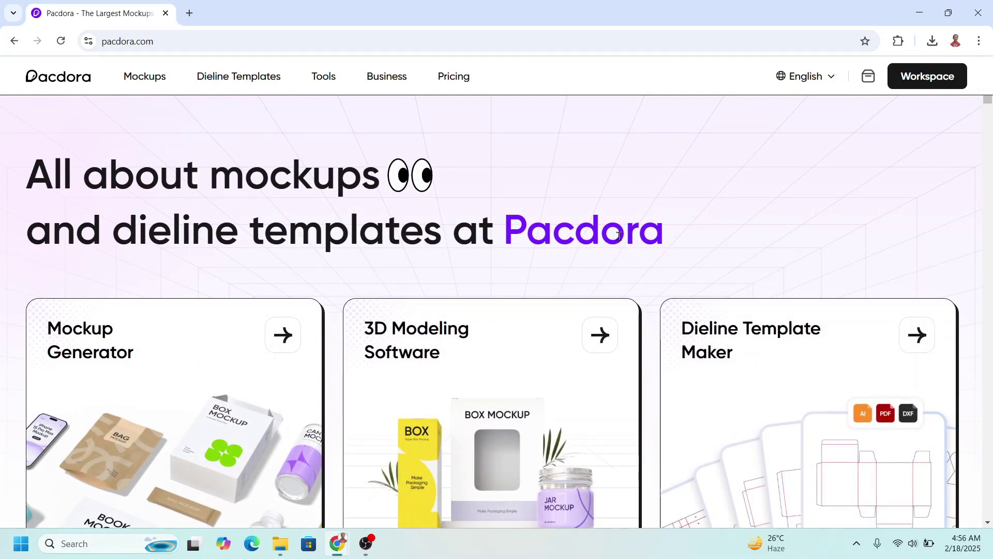
Search Pacdora dieline templates for 'bottle 16 oz' and 'tea drick', then open a bottle label dieline.
{"action": "left_click", "coordinate": [235, 83]}
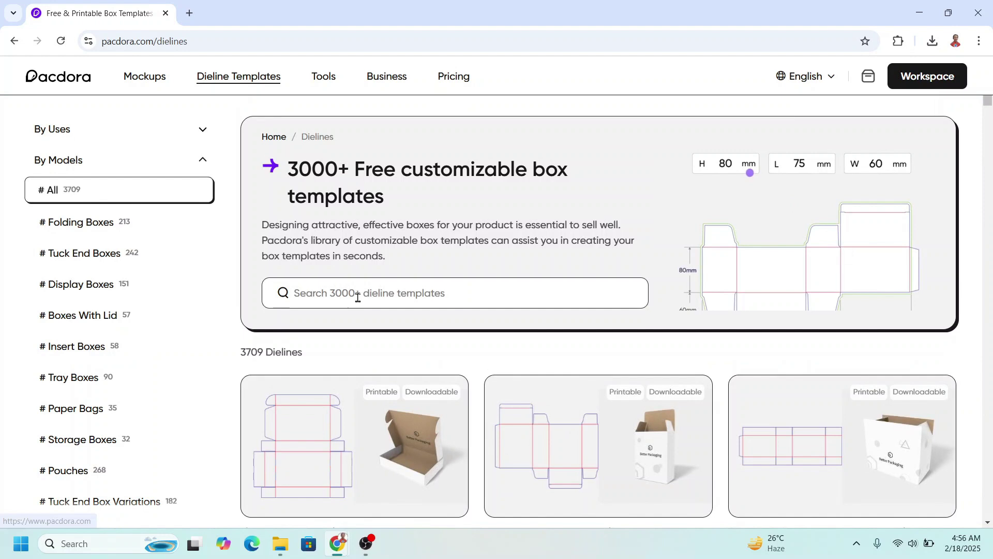
{"action": "left_click", "coordinate": [358, 298]}
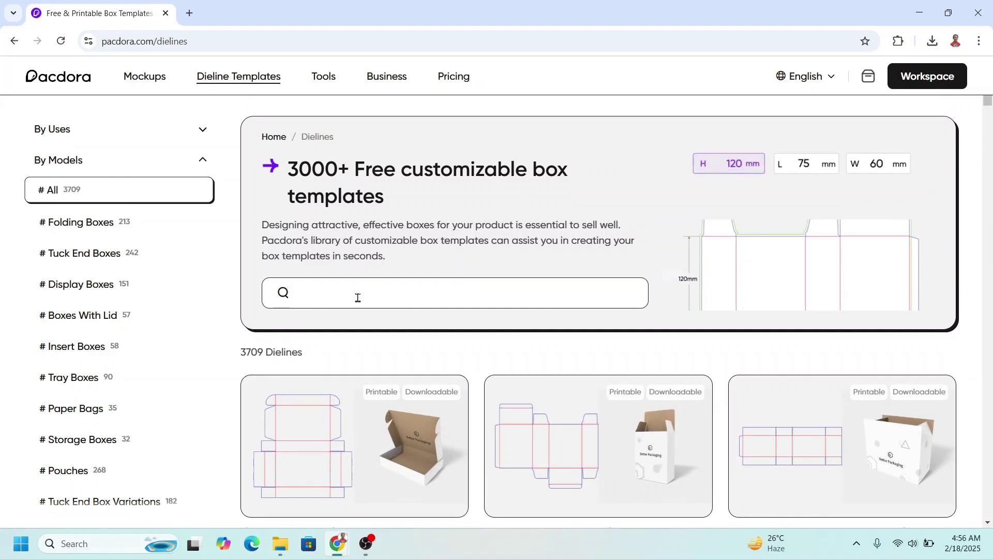
{"action": "type", "text": "bottle 16 oz"}
{"action": "key", "text": "Return"}
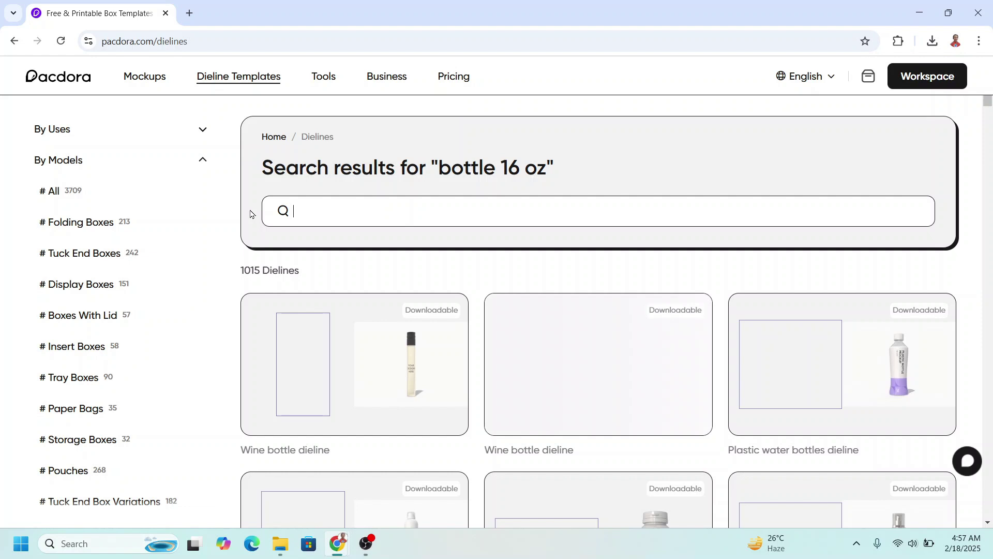
{"action": "type", "text": "tea drick bottle 16 oz"}
{"action": "key", "text": "Return"}
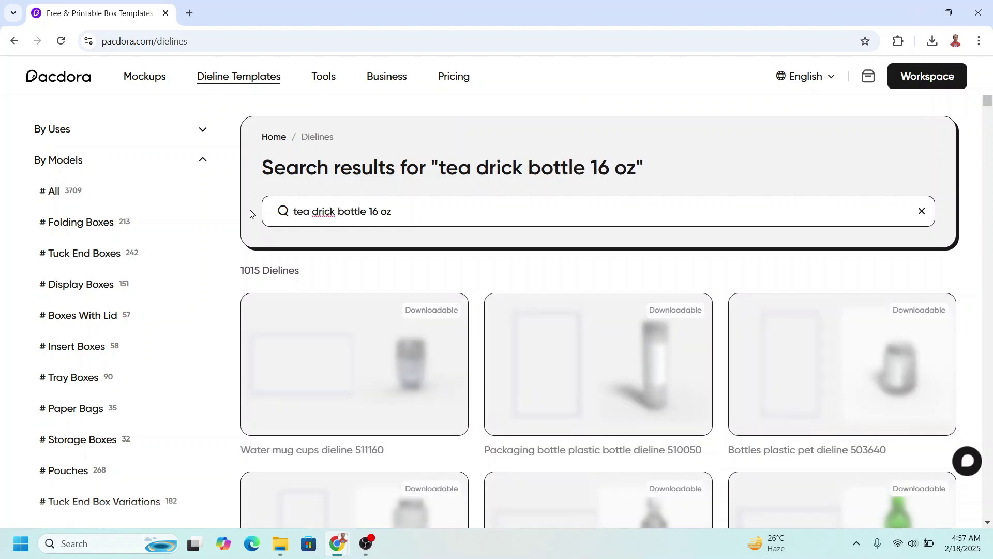
{"action": "scroll", "coordinate": [521, 417], "scroll_direction": "down", "scroll_amount": 1}
{"action": "scroll", "coordinate": [522, 417], "scroll_direction": "down", "scroll_amount": 2}
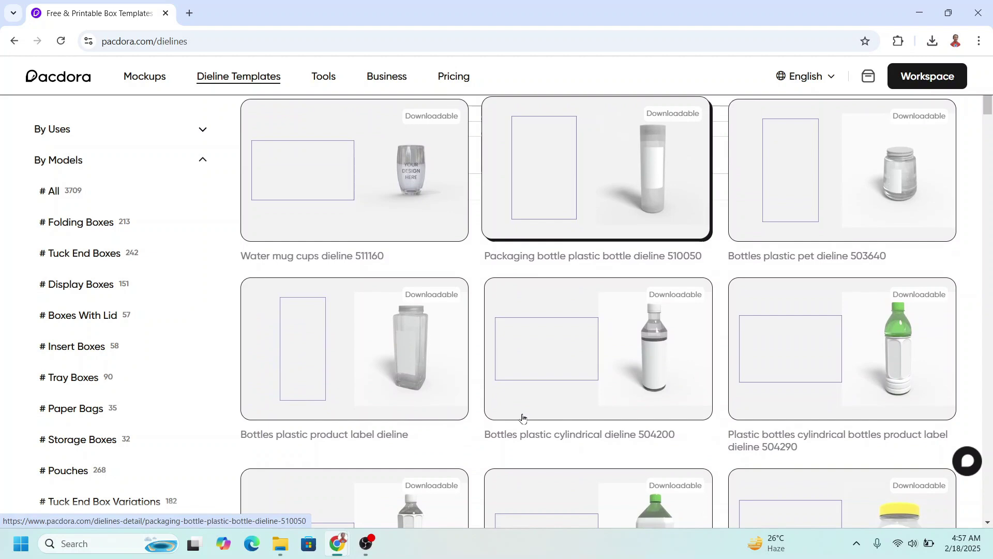
{"action": "scroll", "coordinate": [522, 417], "scroll_direction": "down", "scroll_amount": 1}
{"action": "scroll", "coordinate": [522, 418], "scroll_direction": "down", "scroll_amount": 3}
{"action": "scroll", "coordinate": [523, 419], "scroll_direction": "down", "scroll_amount": 1}
{"action": "scroll", "coordinate": [522, 418], "scroll_direction": "down", "scroll_amount": 2}
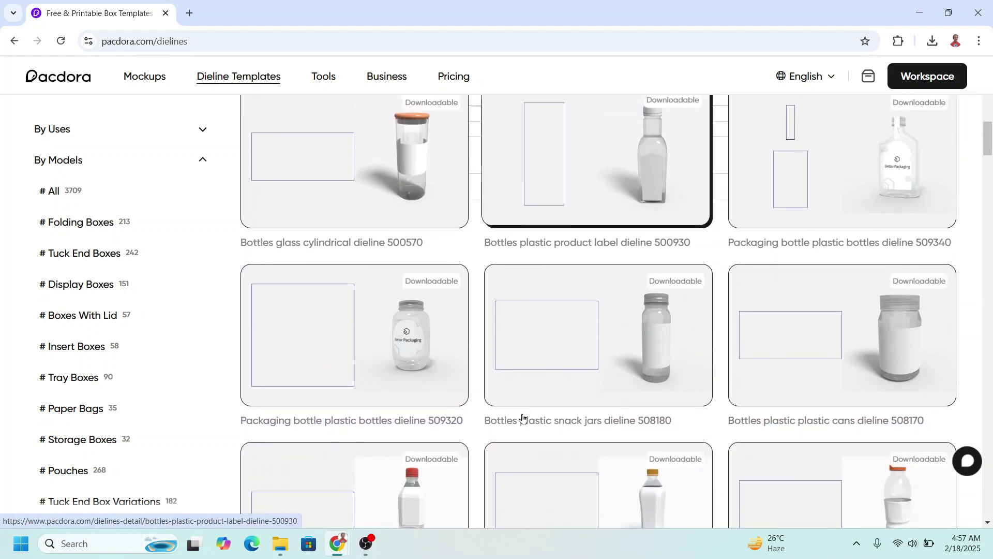
{"action": "scroll", "coordinate": [522, 418], "scroll_direction": "down", "scroll_amount": 2}
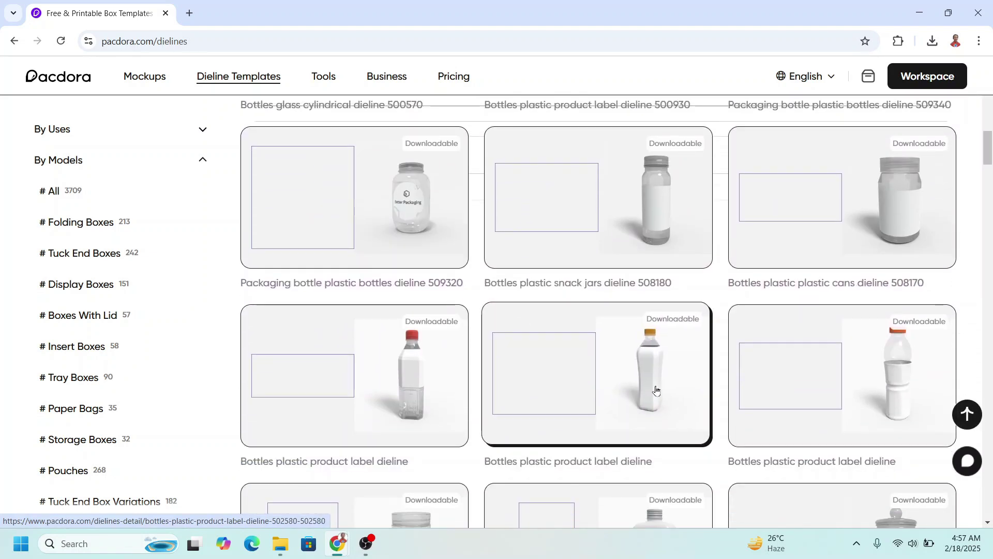
{"action": "left_click", "coordinate": [656, 390]}
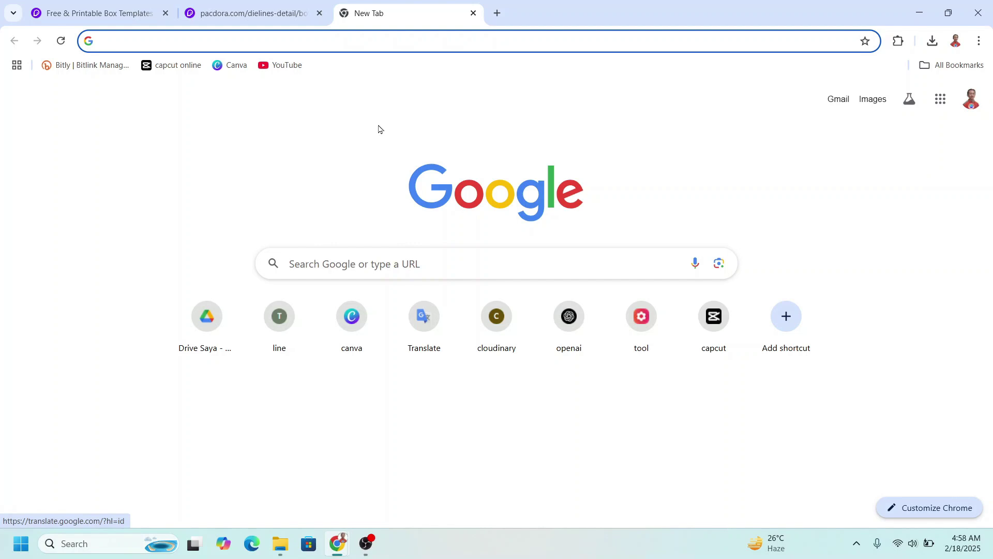
Start a Canva custom-size design in inches, 8.66 wide by 6.89 tall, after checking the dieline size.
{"action": "left_click", "coordinate": [349, 335]}
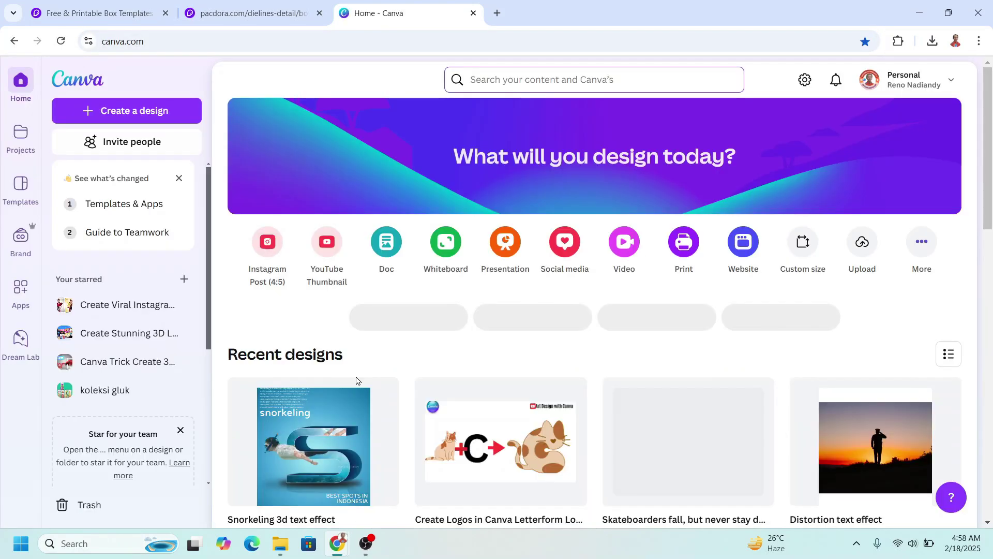
{"action": "left_click", "coordinate": [801, 243]}
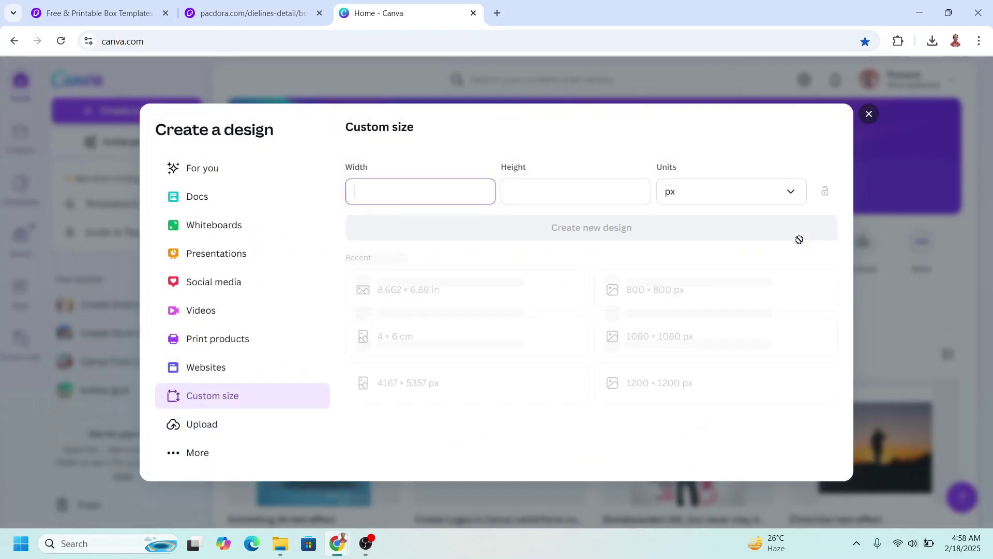
{"action": "left_click", "coordinate": [714, 194]}
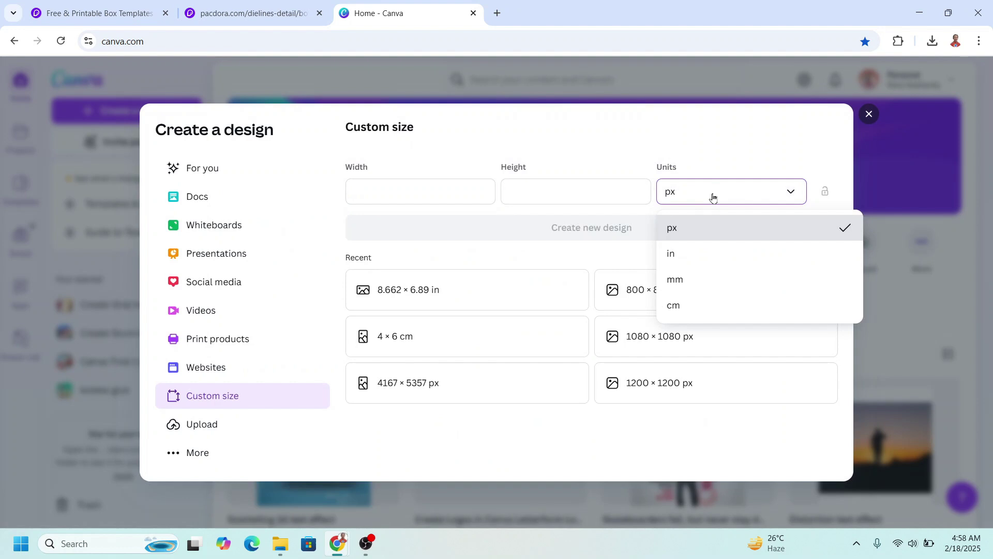
{"action": "left_click", "coordinate": [694, 258]}
{"action": "left_click", "coordinate": [276, 10]}
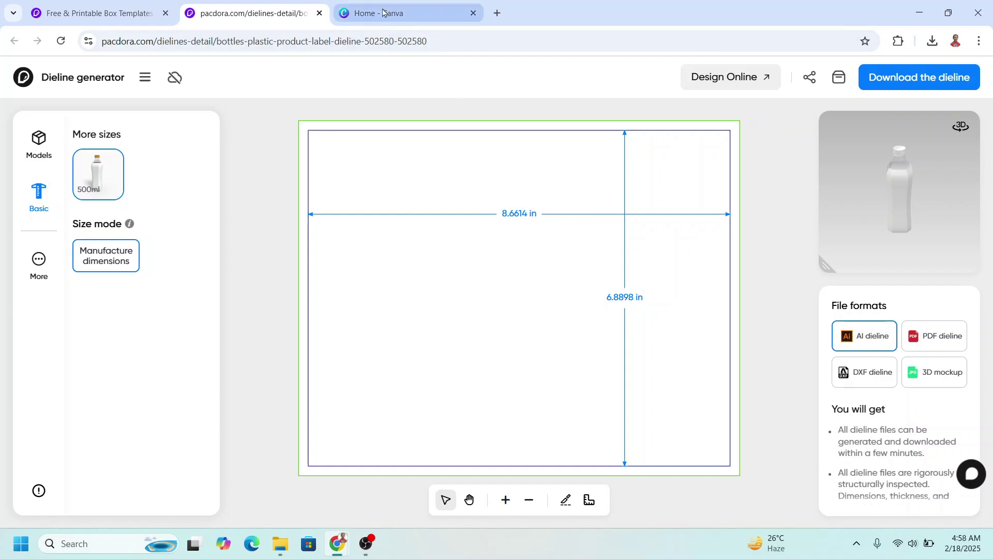
{"action": "left_click", "coordinate": [404, 13]}
{"action": "left_click", "coordinate": [433, 191]}
{"action": "type", "text": "8.66"}
{"action": "left_click", "coordinate": [579, 200]}
{"action": "type", "text": "6."}
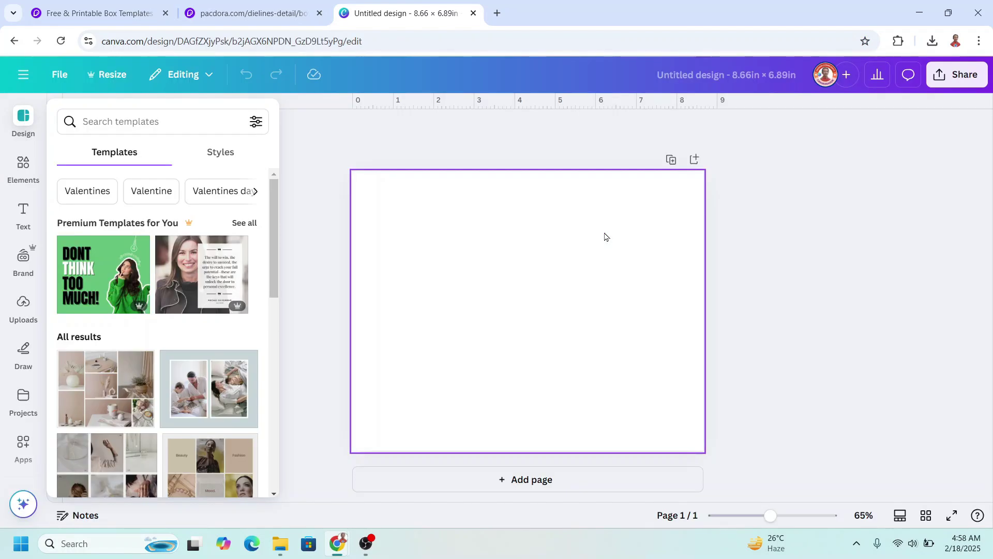
Stretch the green gradient to fill the label page and resize a small element.
{"action": "key", "text": "ctrl+v"}
{"action": "mouse_move", "coordinate": [605, 236]}
{"action": "left_mouse_down"}
{"action": "mouse_move", "coordinate": [676, 439]}
{"action": "mouse_move", "coordinate": [704, 451]}
{"action": "left_mouse_up"}
{"action": "mouse_move", "coordinate": [363, 275]}
{"action": "left_mouse_down"}
{"action": "mouse_move", "coordinate": [342, 269]}
{"action": "mouse_move", "coordinate": [691, 490]}
{"action": "mouse_move", "coordinate": [359, 249]}
{"action": "mouse_move", "coordinate": [675, 395]}
{"action": "mouse_move", "coordinate": [684, 454]}
{"action": "left_mouse_up"}
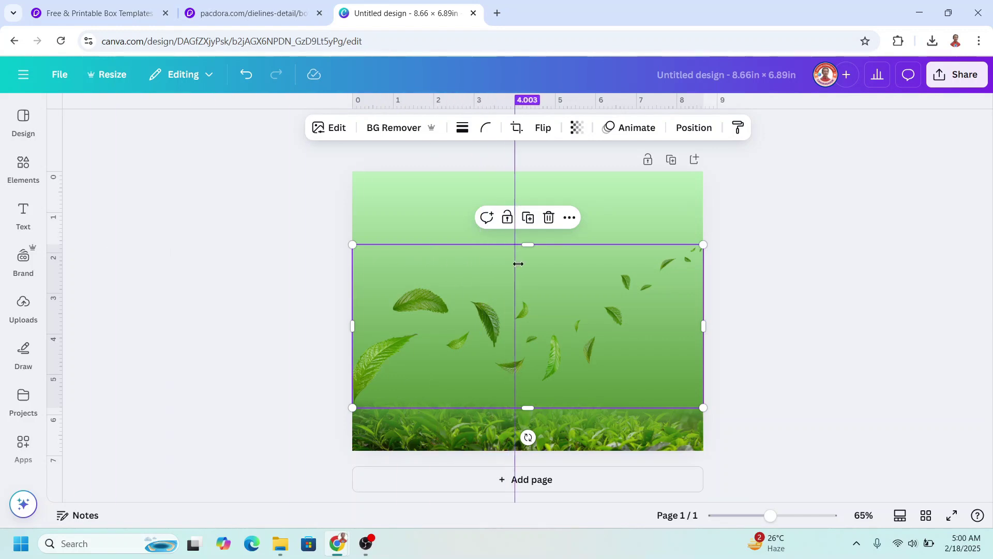
{"action": "mouse_move", "coordinate": [530, 263]}
{"action": "left_mouse_down"}
{"action": "mouse_move", "coordinate": [412, 214]}
{"action": "mouse_move", "coordinate": [465, 391]}
{"action": "mouse_move", "coordinate": [480, 393]}
{"action": "mouse_move", "coordinate": [459, 425]}
{"action": "mouse_move", "coordinate": [510, 414]}
{"action": "mouse_move", "coordinate": [528, 300]}
{"action": "mouse_move", "coordinate": [603, 230]}
{"action": "left_mouse_up"}
Duplicate the brand logo, shrink the copy, rotate it 90° and move it to the top.
{"action": "left_click", "coordinate": [447, 319]}
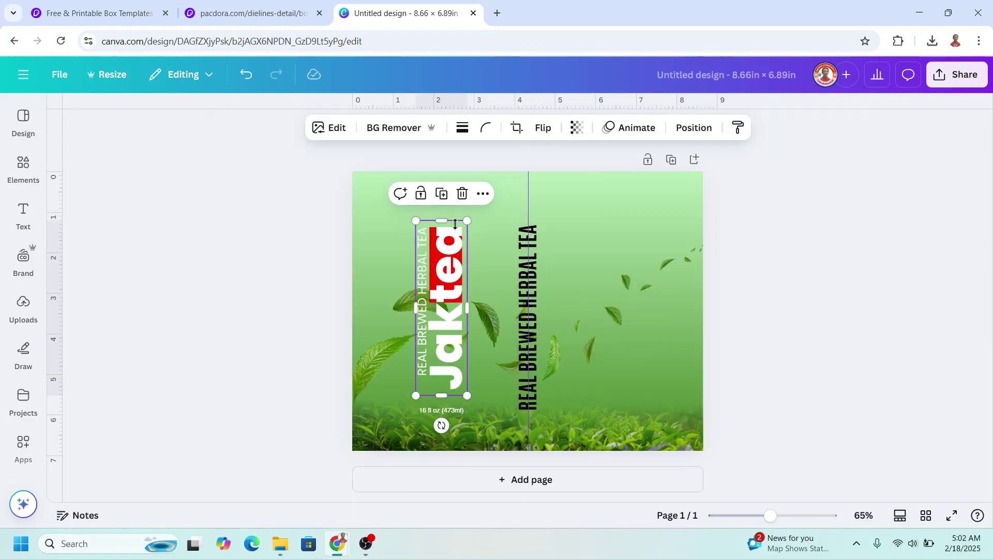
{"action": "left_click", "coordinate": [441, 193]}
{"action": "mouse_move", "coordinate": [420, 398]}
{"action": "left_mouse_down"}
{"action": "mouse_move", "coordinate": [465, 281]}
{"action": "mouse_move", "coordinate": [432, 260]}
{"action": "left_mouse_up"}
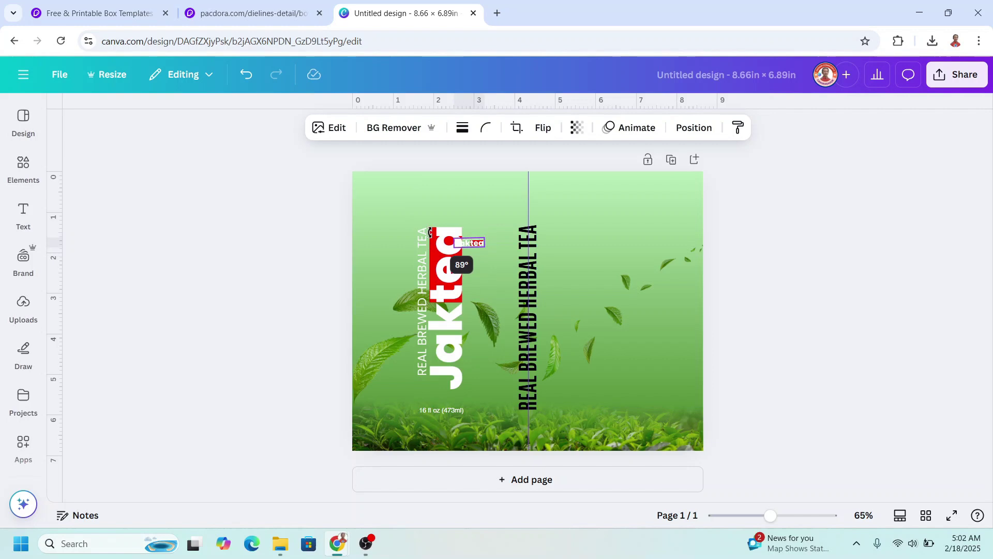
{"action": "left_click_drag", "start_coordinate": [429, 232], "coordinate": [430, 231]}
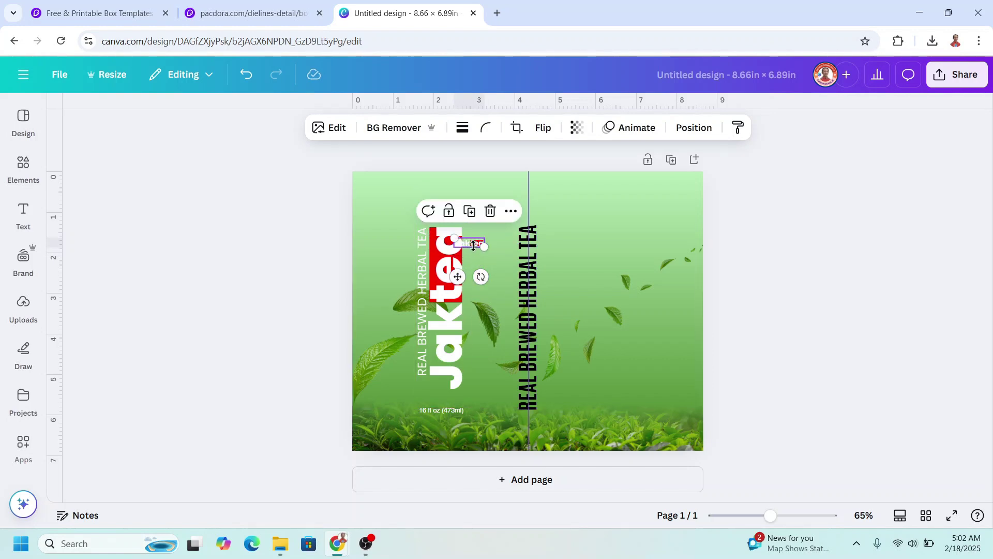
{"action": "left_click_drag", "start_coordinate": [459, 275], "coordinate": [518, 239]}
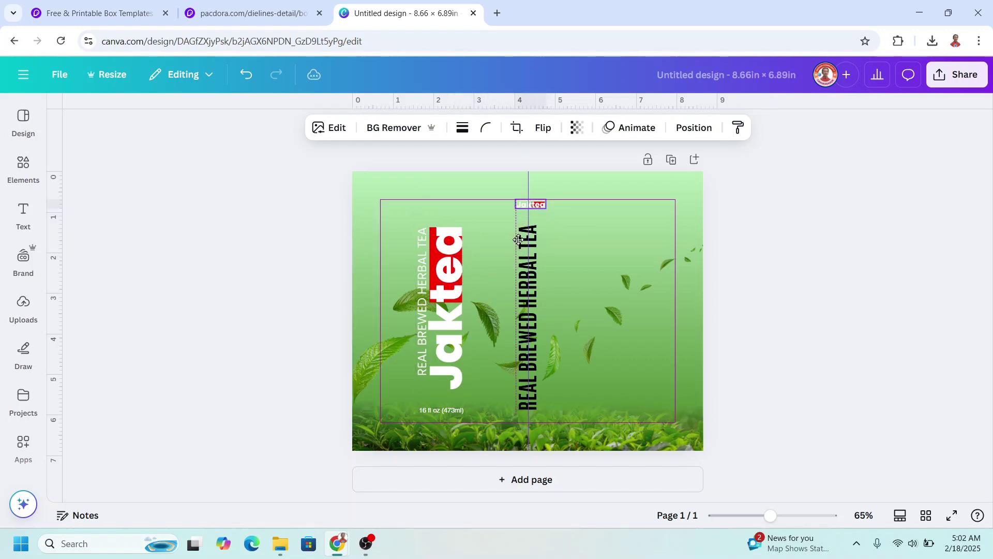
Paste and enlarge the ingredients, nutrition facts, Manufactured by and Customer Service text blocks.
{"action": "key", "text": "ctrl+v"}
{"action": "left_click_drag", "start_coordinate": [553, 196], "coordinate": [687, 280]}
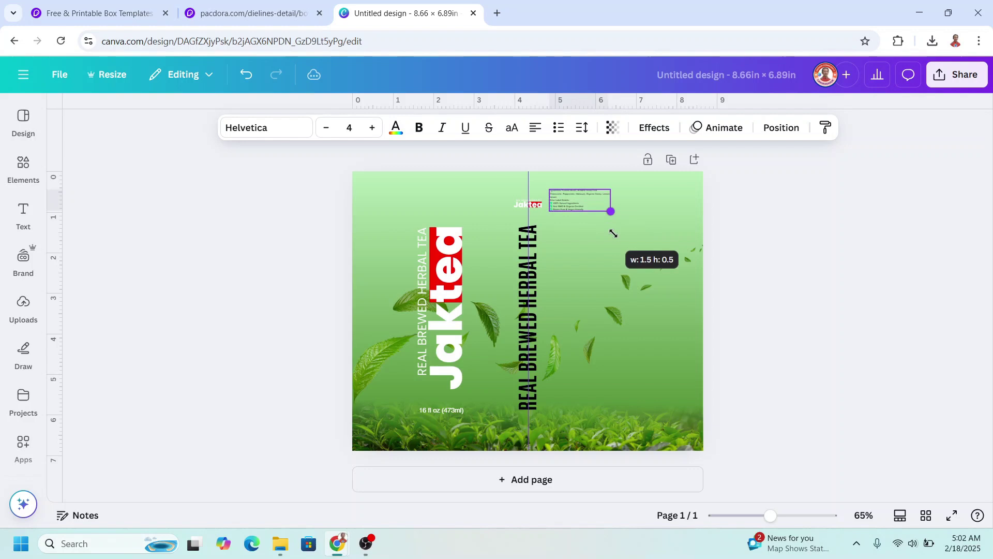
{"action": "left_click_drag", "start_coordinate": [553, 250], "coordinate": [693, 388]}
{"action": "key", "text": "ctrl+v"}
{"action": "left_click_drag", "start_coordinate": [590, 408], "coordinate": [608, 430]}
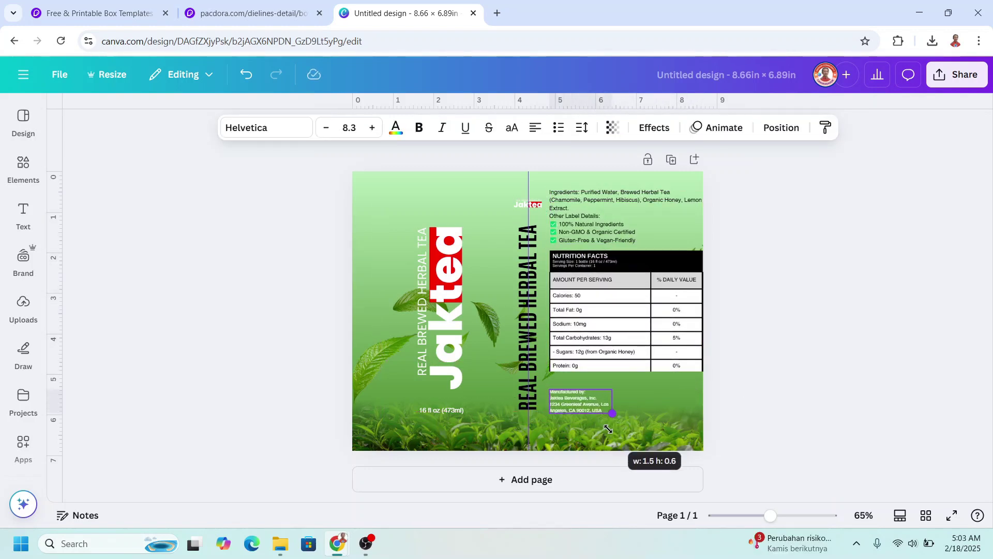
{"action": "key", "text": "ctrl+v"}
{"action": "left_click_drag", "start_coordinate": [652, 401], "coordinate": [698, 429]}
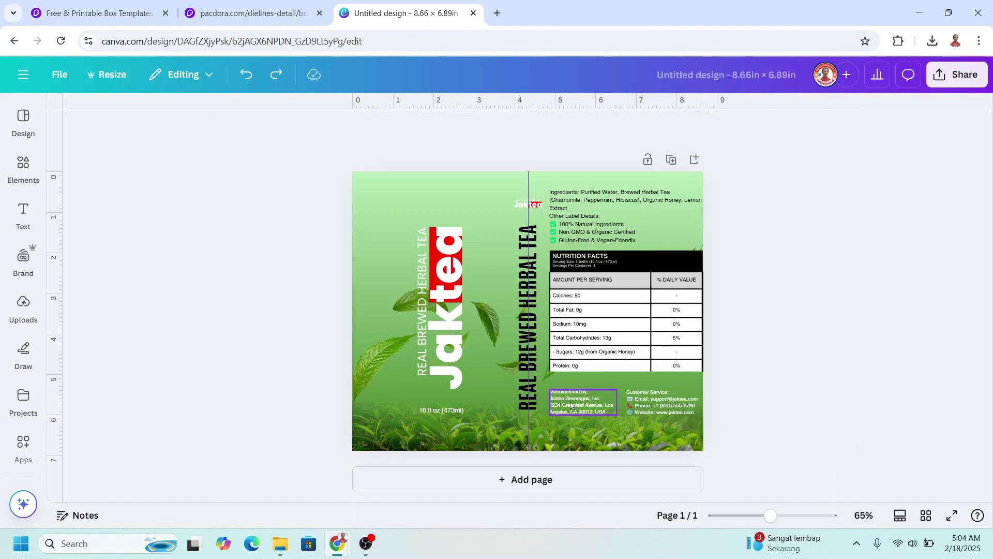
Select all the info blocks together and nudge them into alignment.
{"action": "left_click_drag", "start_coordinate": [543, 427], "coordinate": [707, 384]}
{"action": "left_click_drag", "start_coordinate": [652, 400], "coordinate": [652, 393]}
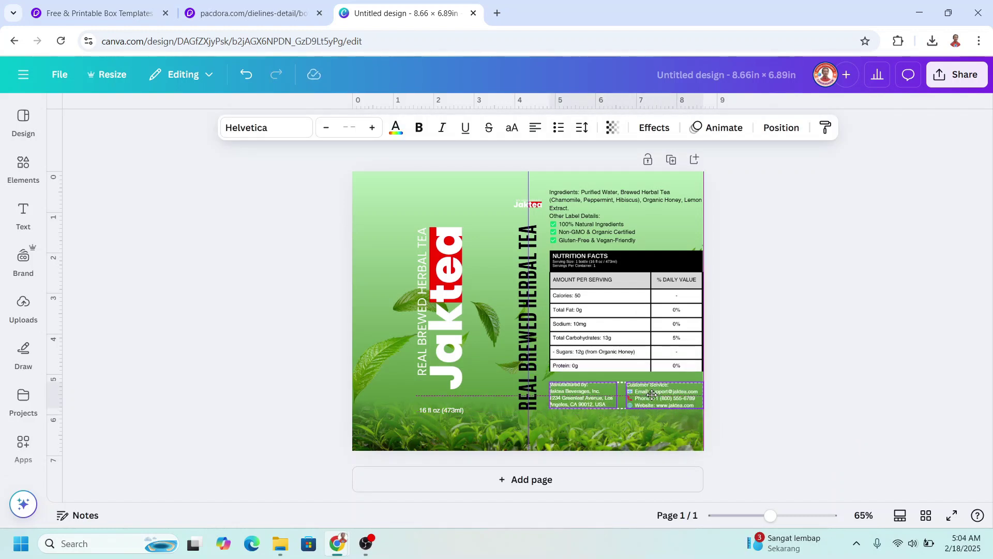
{"action": "left_click", "coordinate": [596, 264], "text": "shift"}
{"action": "left_click", "coordinate": [588, 204], "text": "shift"}
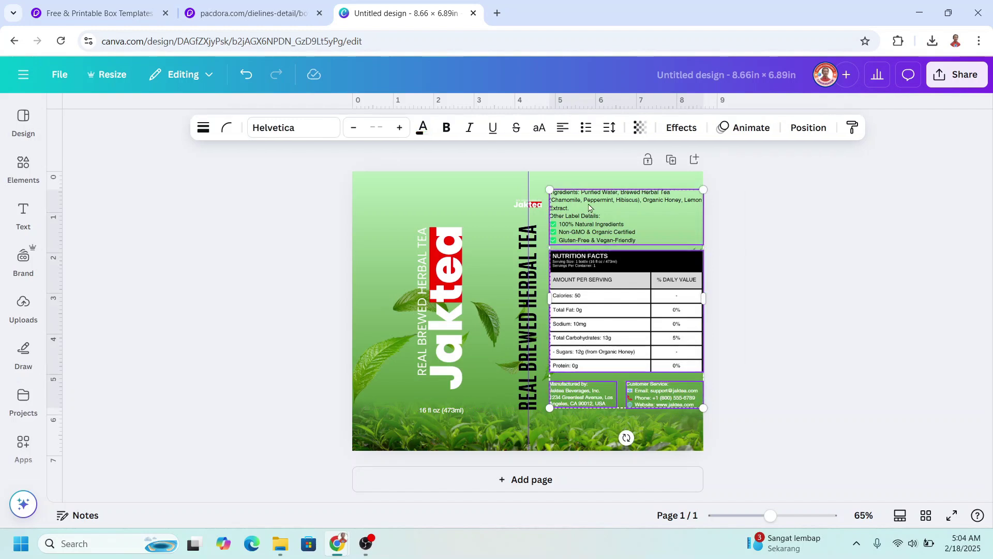
{"action": "left_click_drag", "start_coordinate": [588, 205], "coordinate": [587, 207]}
{"action": "left_click", "coordinate": [733, 303]}
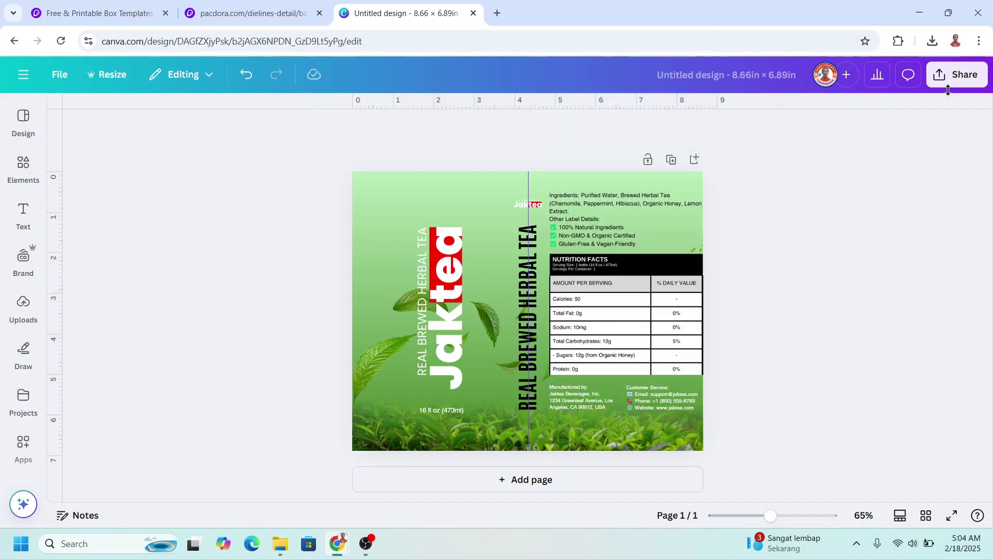
Download the Canva label design as a PNG.
{"action": "left_click", "coordinate": [954, 75]}
{"action": "left_click", "coordinate": [761, 338]}
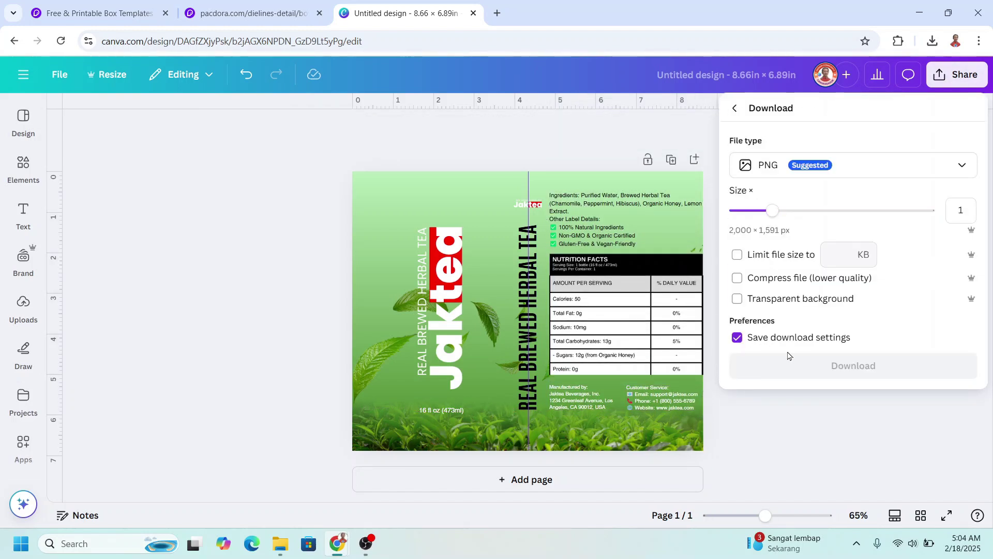
{"action": "left_click", "coordinate": [841, 366]}
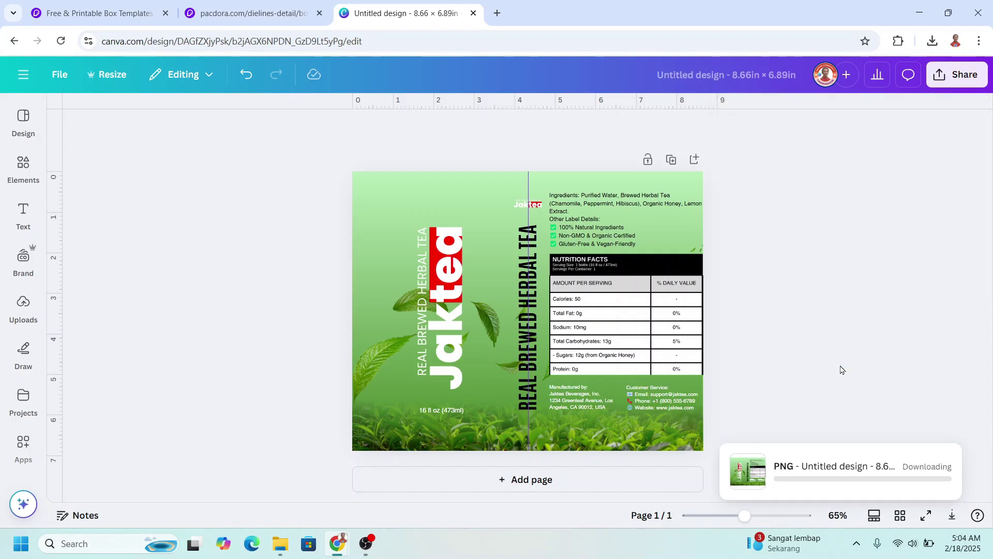
Upload 'Untitled design (5)' to the Pacdora bottle mockup and save it as the label.
{"action": "left_click", "coordinate": [257, 13]}
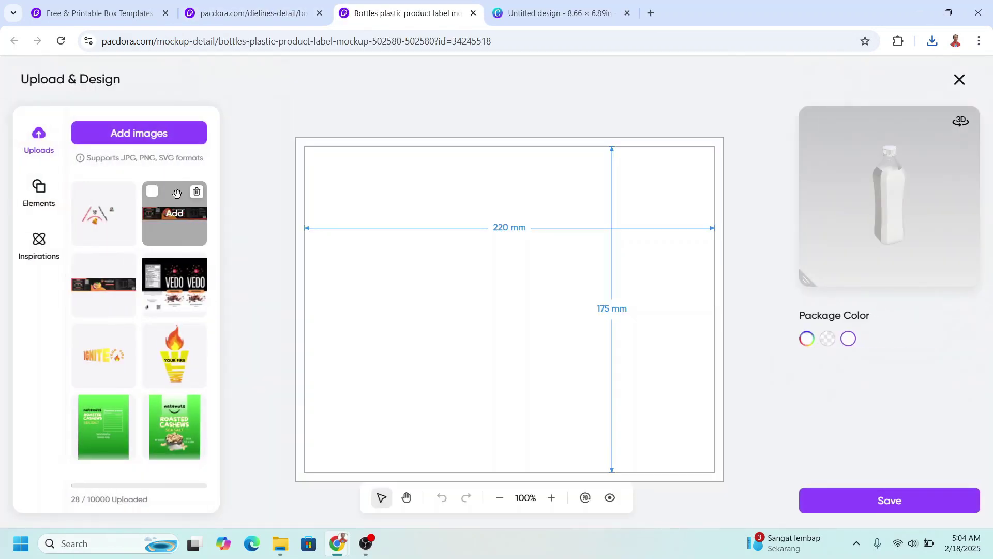
{"action": "left_click", "coordinate": [160, 136]}
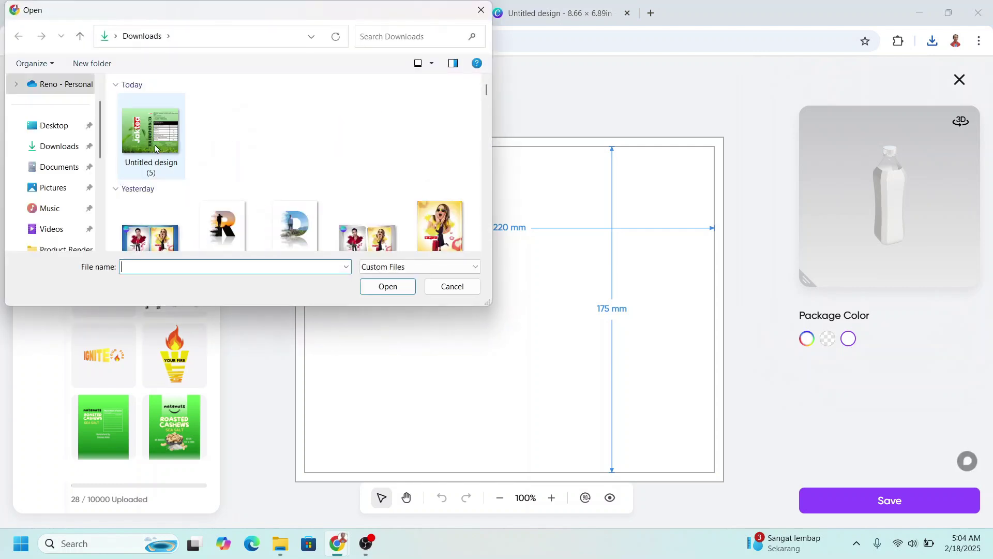
{"action": "left_click", "coordinate": [147, 136]}
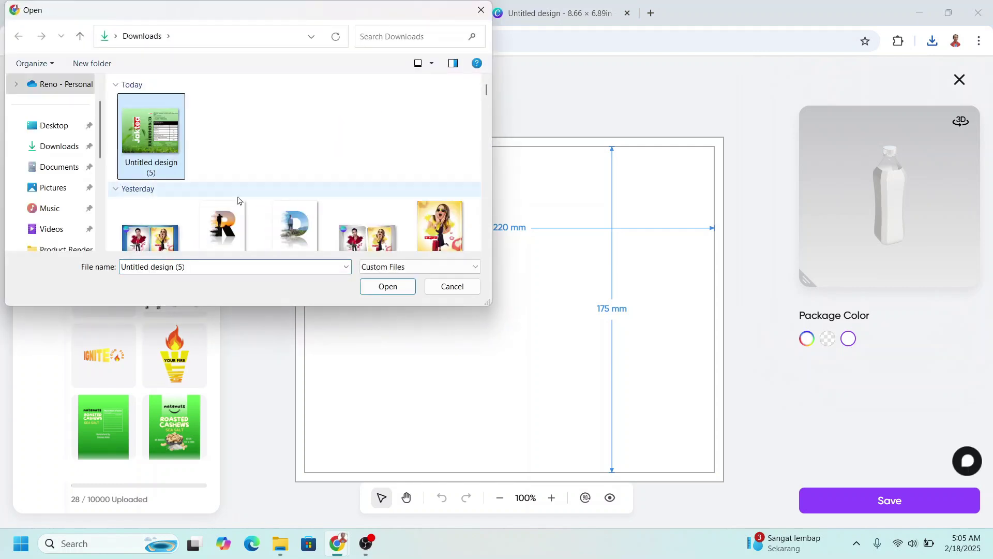
{"action": "left_click", "coordinate": [386, 286]}
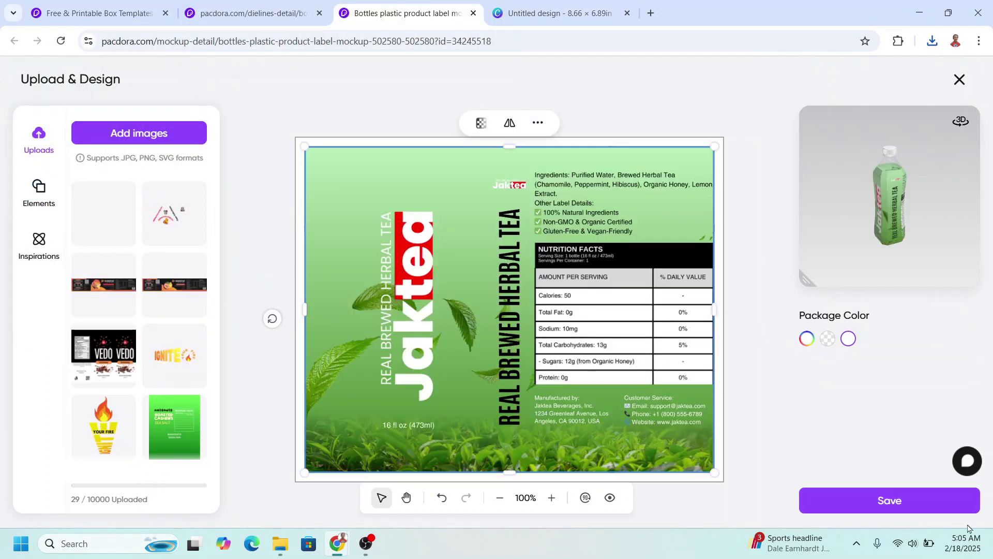
{"action": "left_click", "coordinate": [898, 500]}
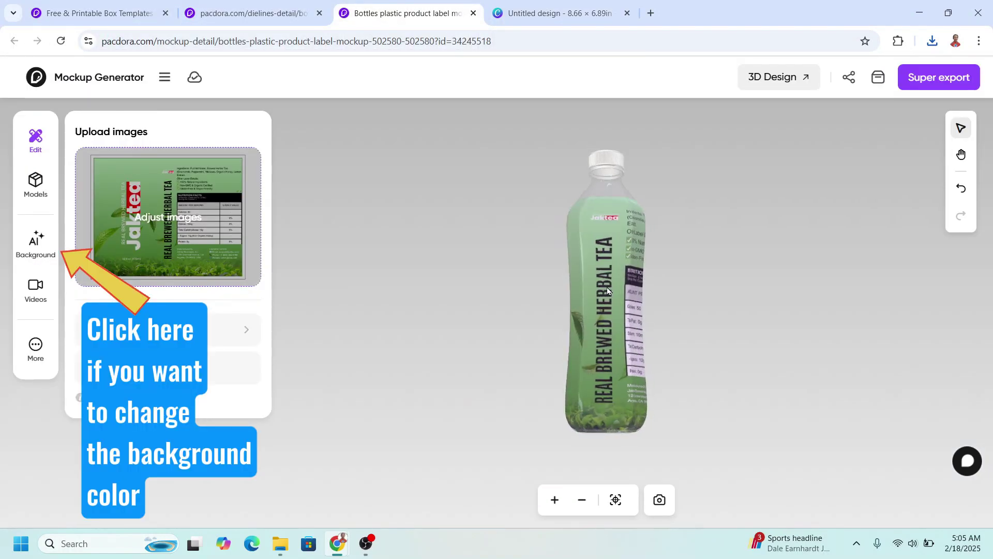
Rotate the 3D bottle to a straight frontal view of the Jakted logo.
{"action": "left_click_drag", "start_coordinate": [608, 291], "coordinate": [641, 296]}
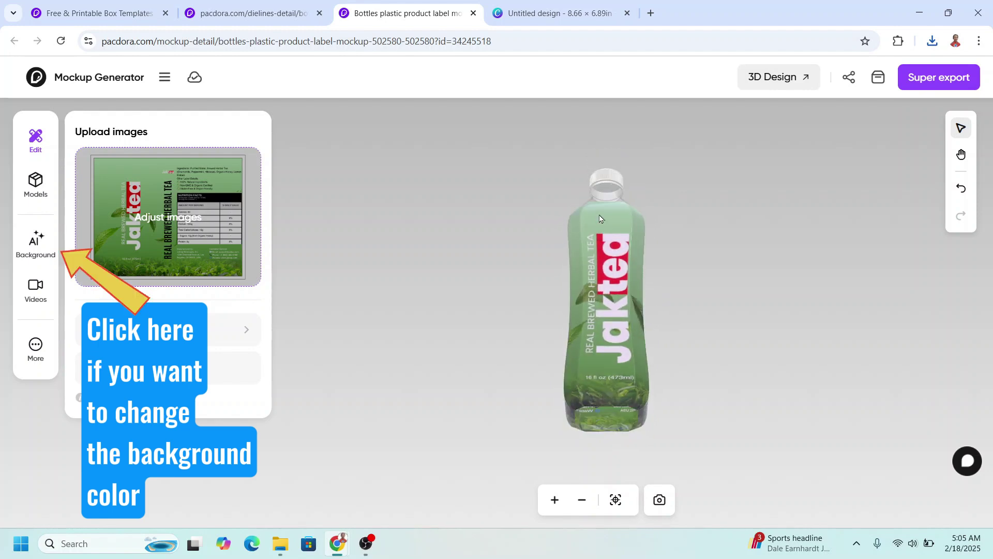
{"action": "left_click_drag", "start_coordinate": [598, 299], "coordinate": [604, 336]}
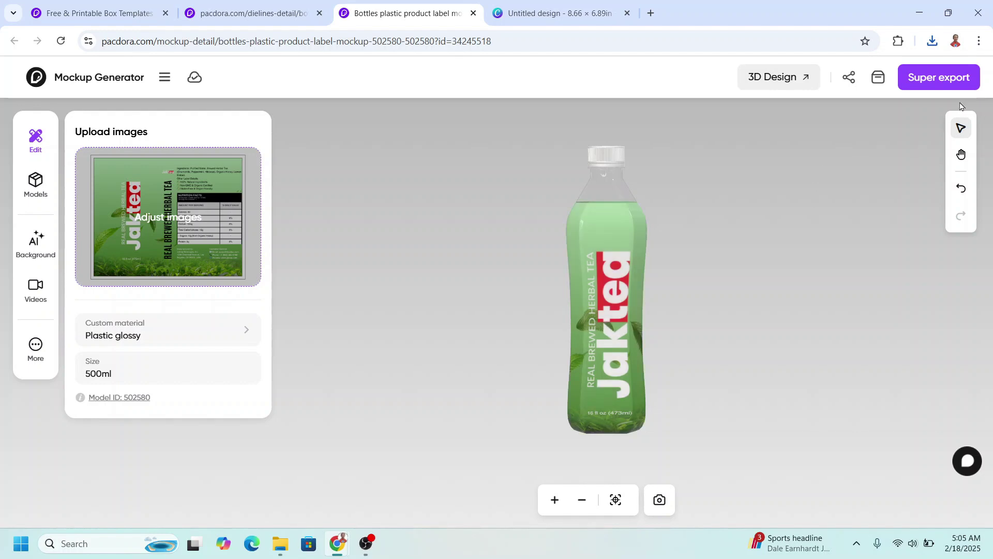
Export the 8-second tilting-bottle animation as a 3:4 MP4 video with Super export.
{"action": "left_click", "coordinate": [939, 83]}
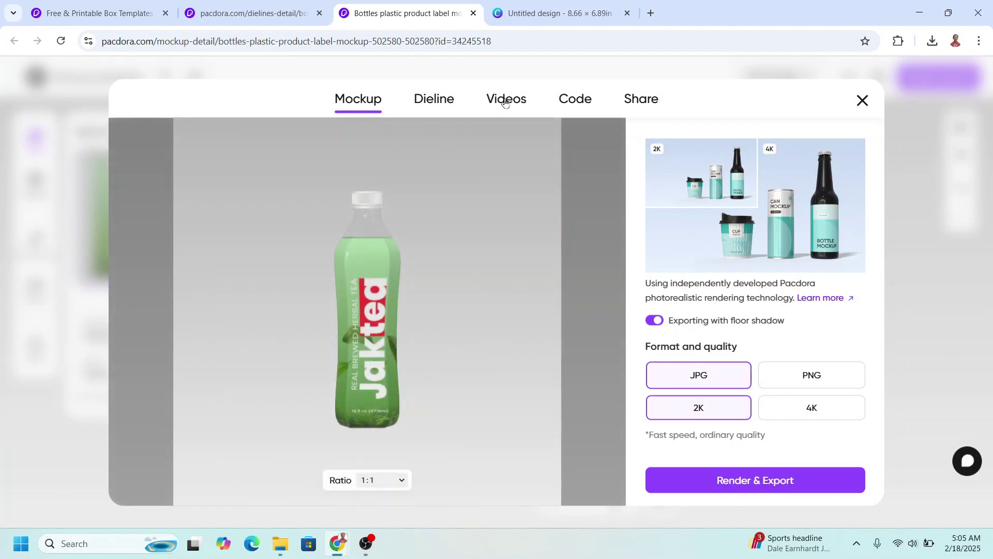
{"action": "left_click", "coordinate": [505, 104]}
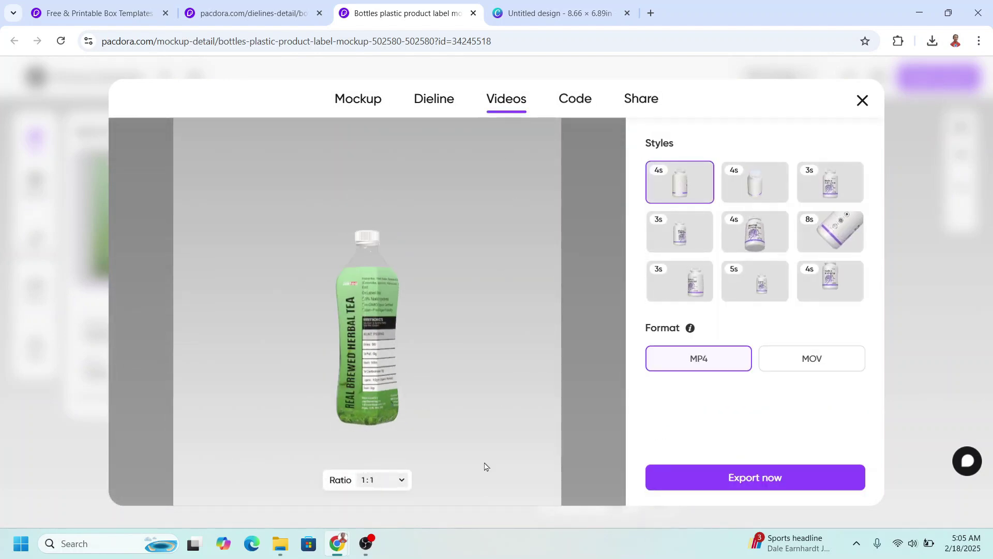
{"action": "left_click", "coordinate": [402, 481]}
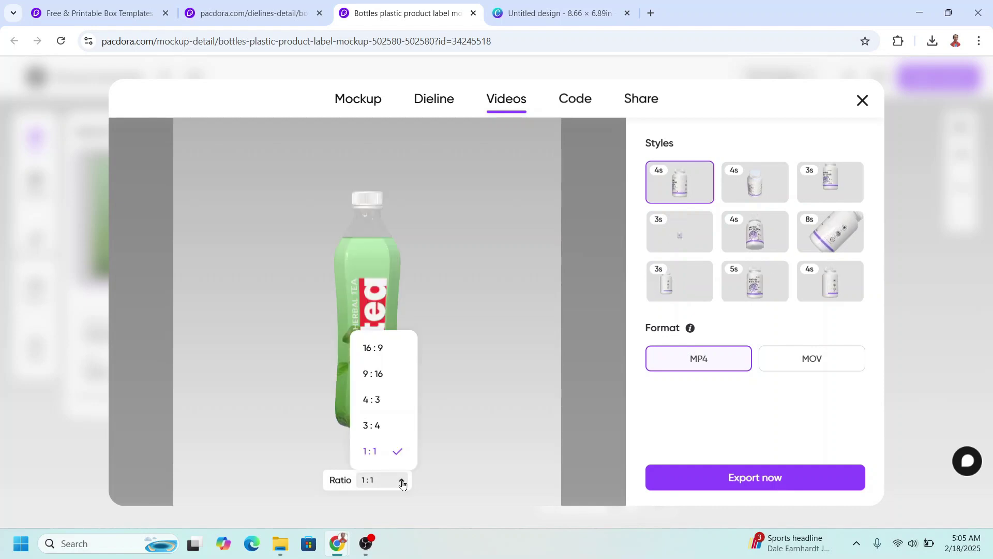
{"action": "left_click", "coordinate": [380, 427]}
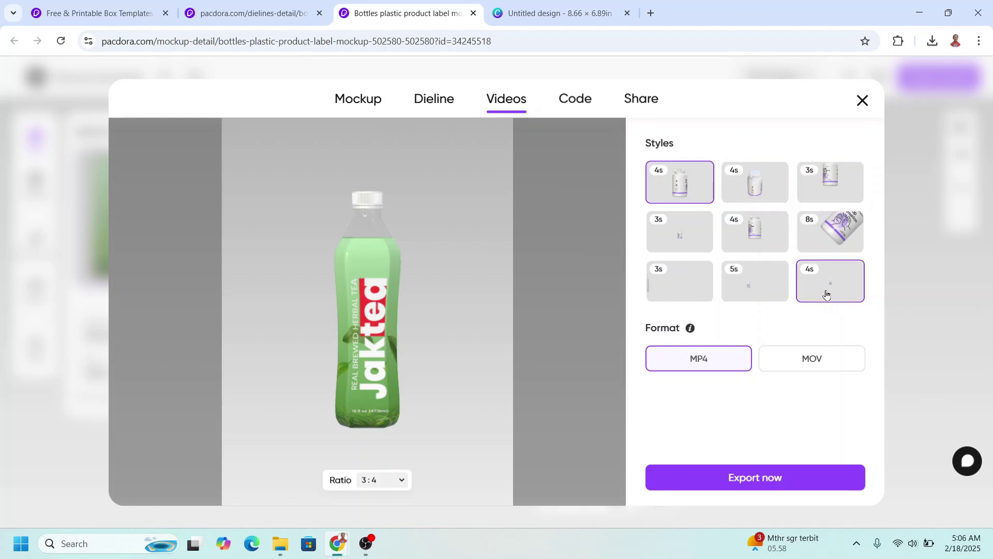
{"action": "left_click", "coordinate": [840, 235]}
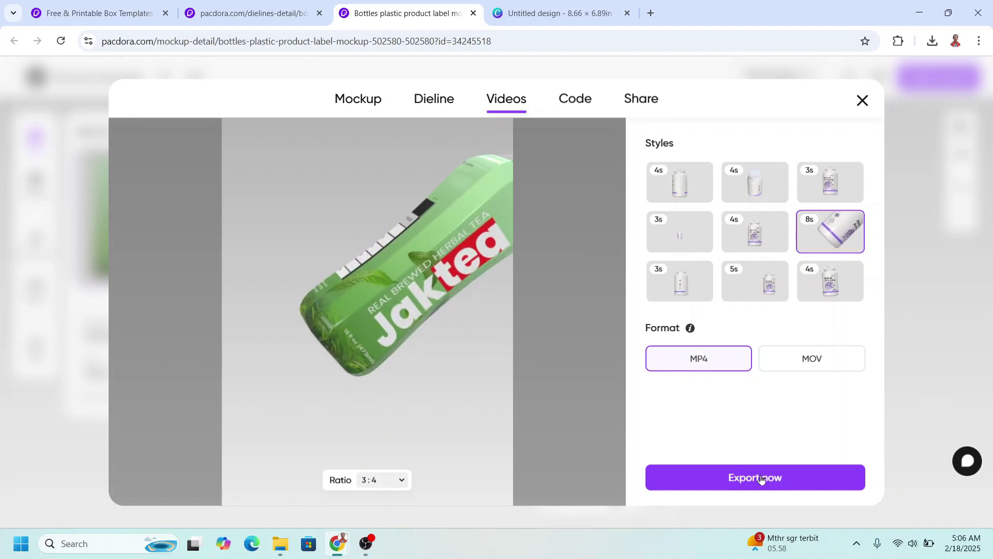
{"action": "left_click", "coordinate": [778, 475]}
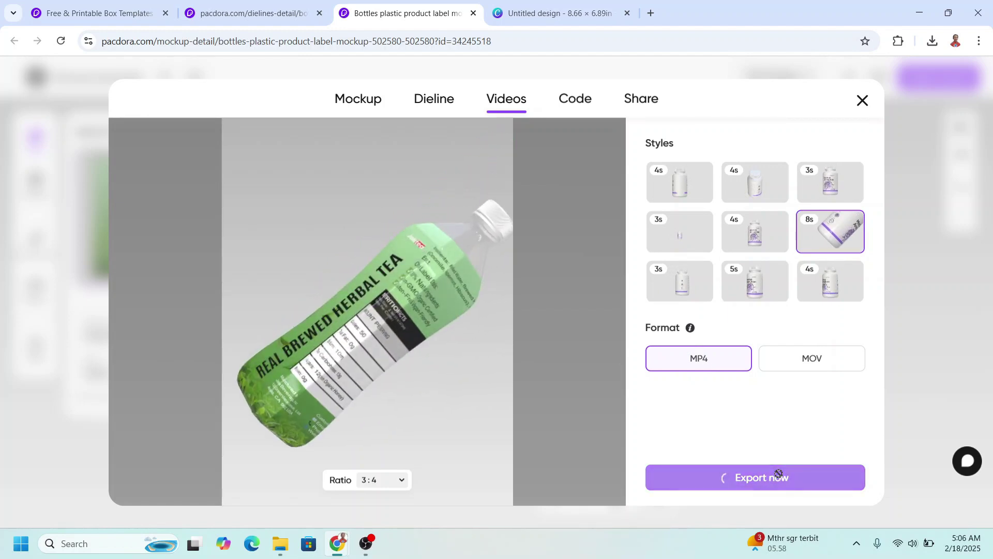